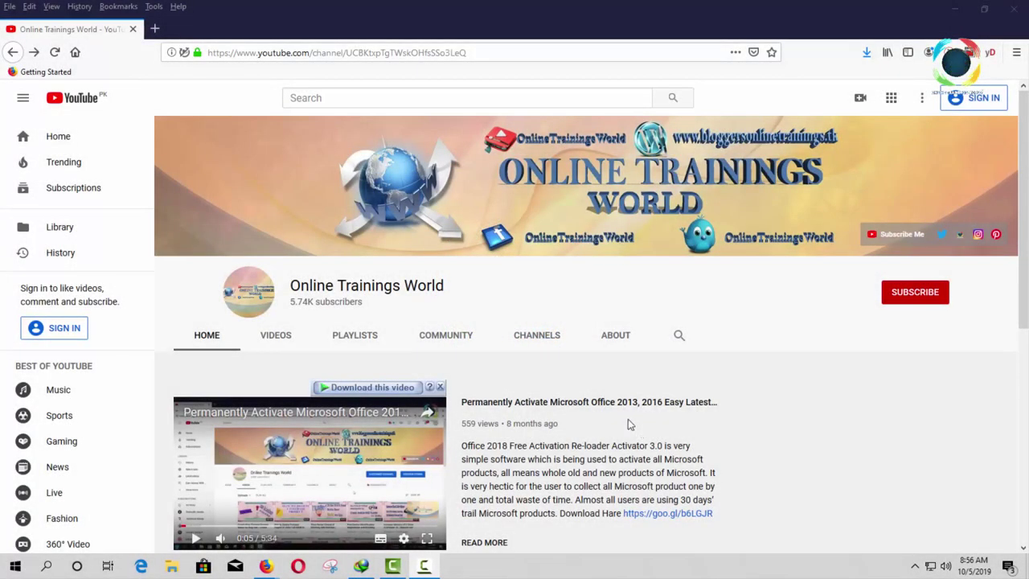
Step: Minimize the browser and open USB Drive (I:) from This PC to examine its capacity and contents
left_click(952, 5)
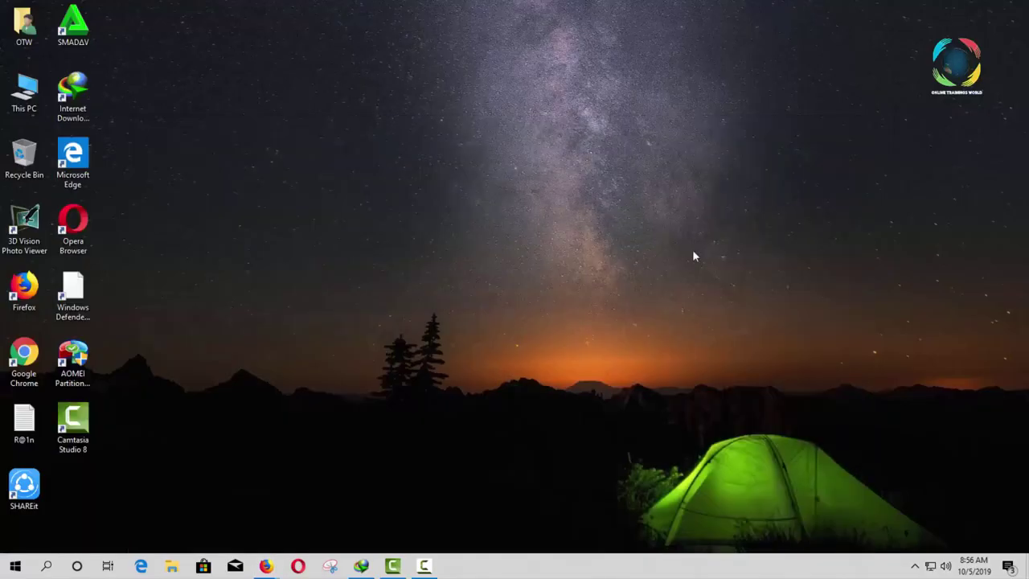
left_click(25, 90)
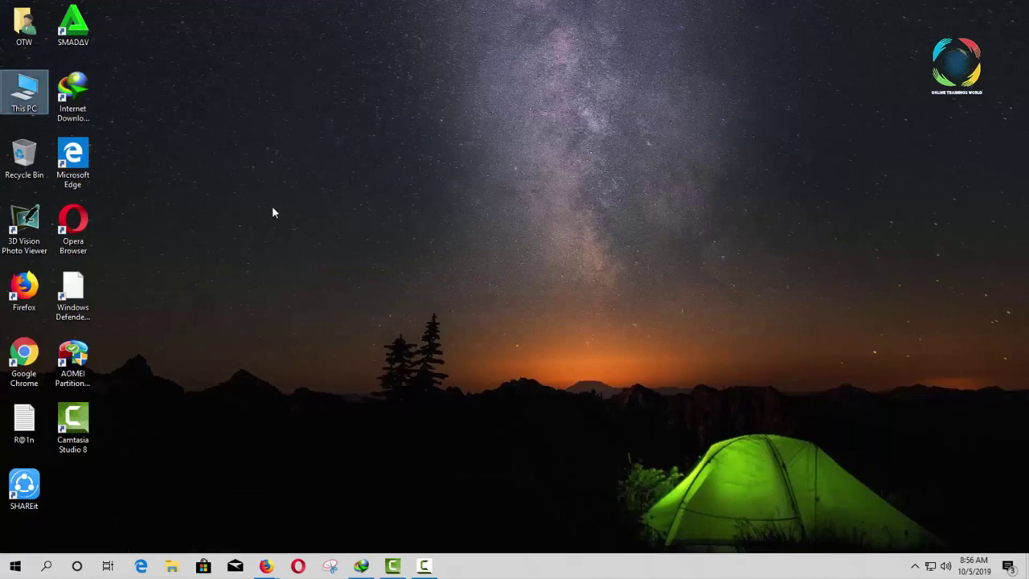
right_click(30, 91)
left_click(50, 101)
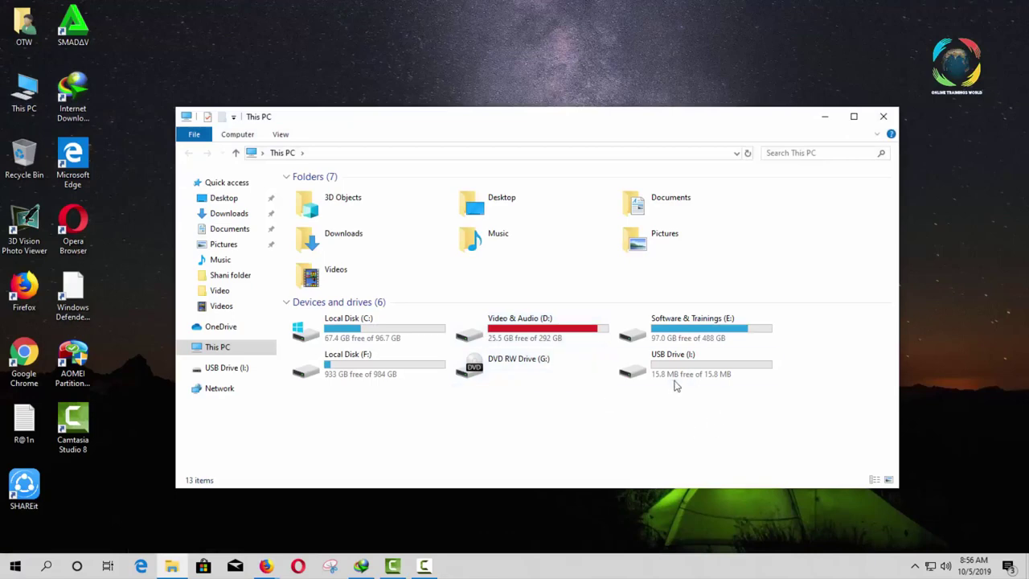
mouse_move(658, 381)
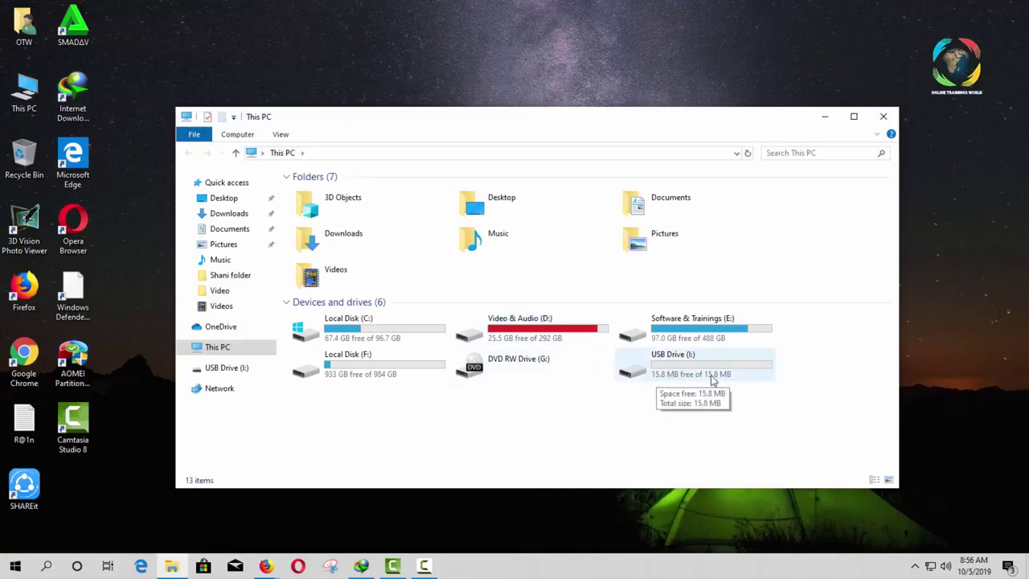
left_click(696, 374)
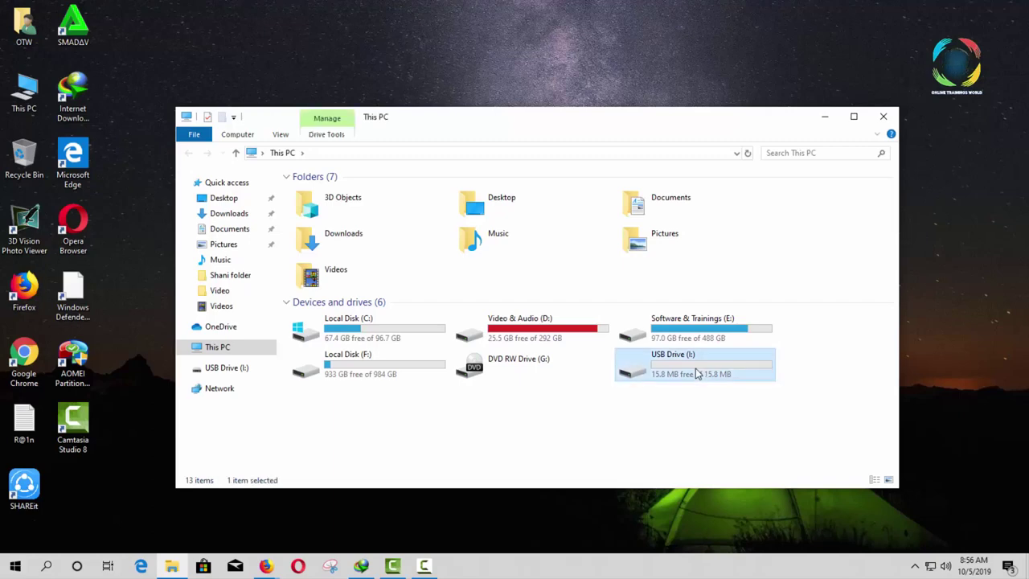
double_click(697, 374)
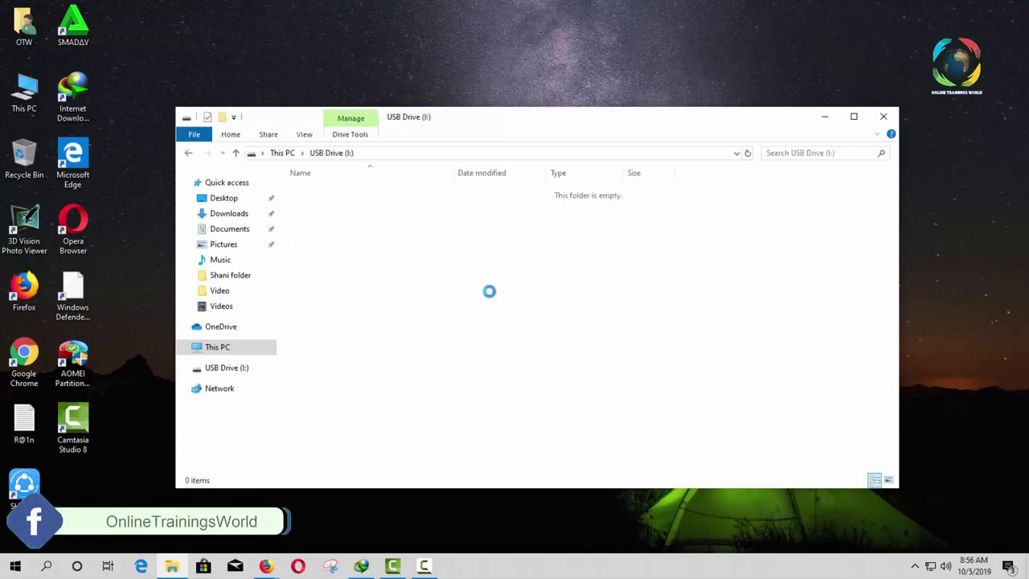
key("shift+F10")
key("Escape")
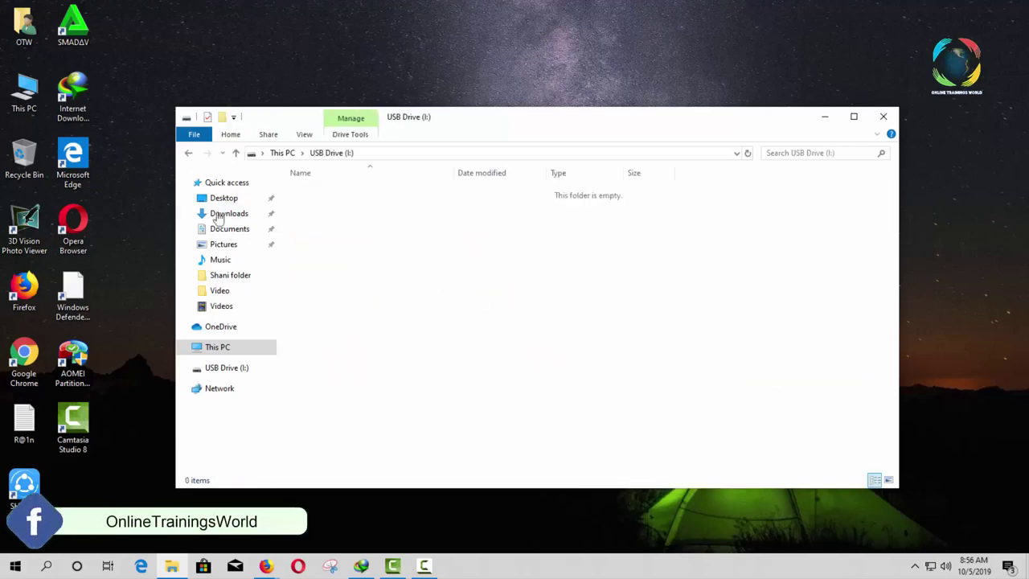
Step: Copy the MediaCreationTool1903 application from the Downloads folder
double_click(24, 25)
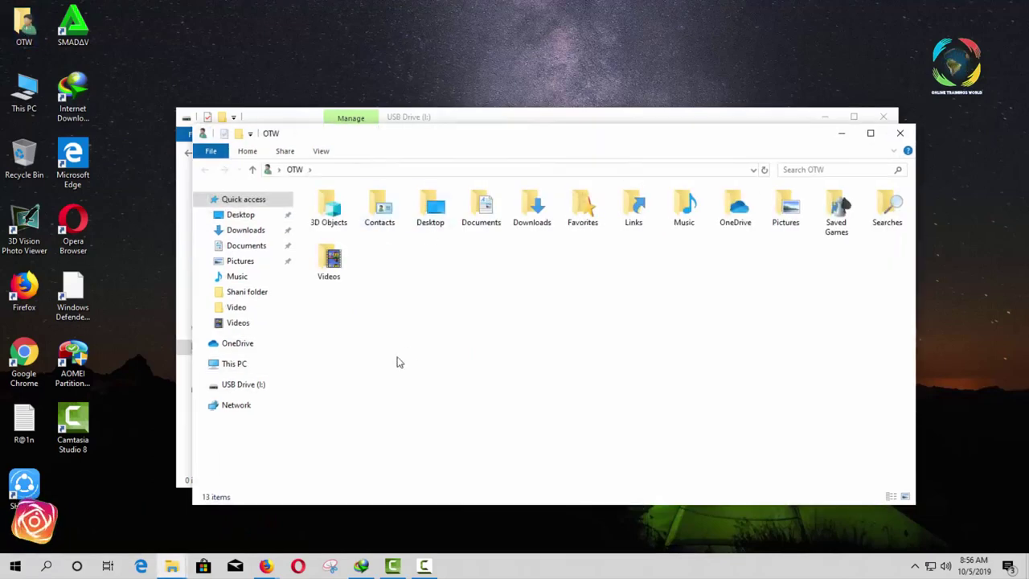
left_click(249, 231)
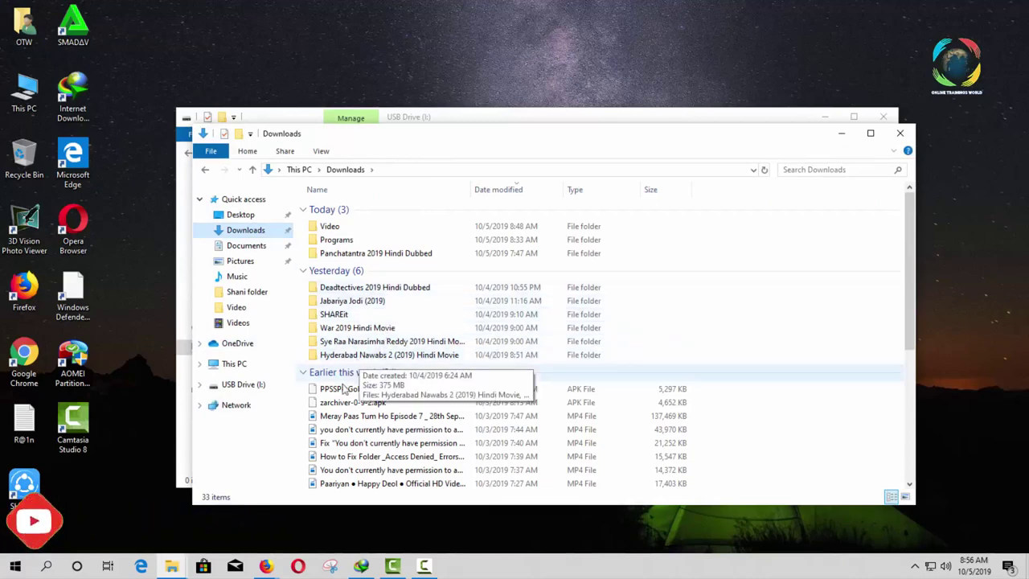
scroll(364, 362, "down", 1)
scroll(364, 362, "down", 3)
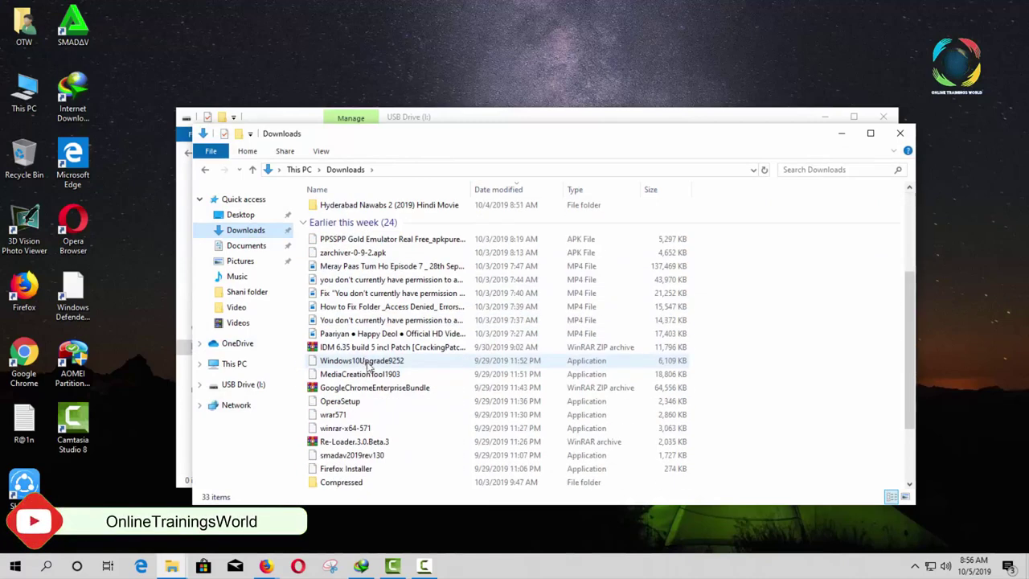
left_click(345, 485)
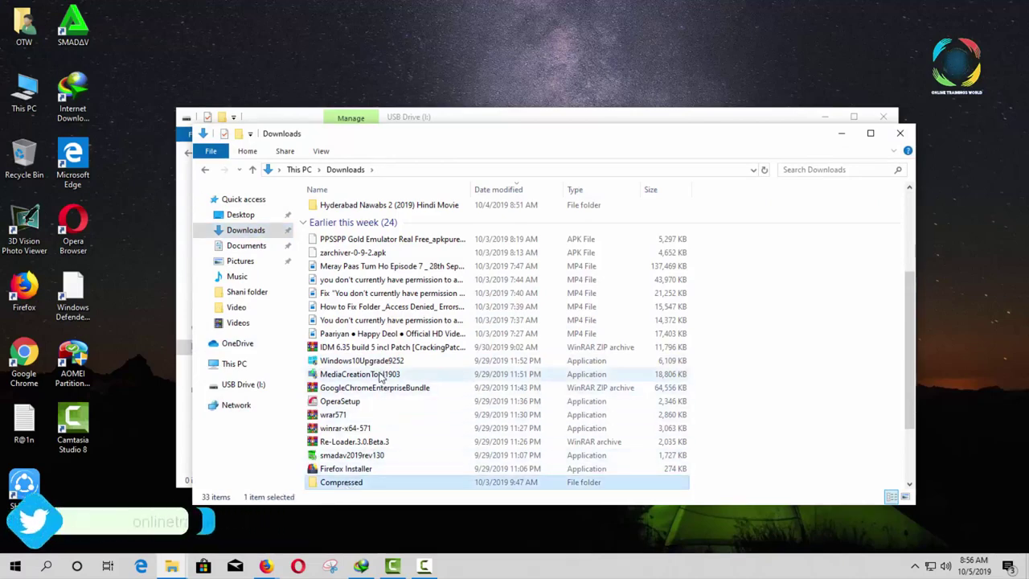
left_click(382, 376)
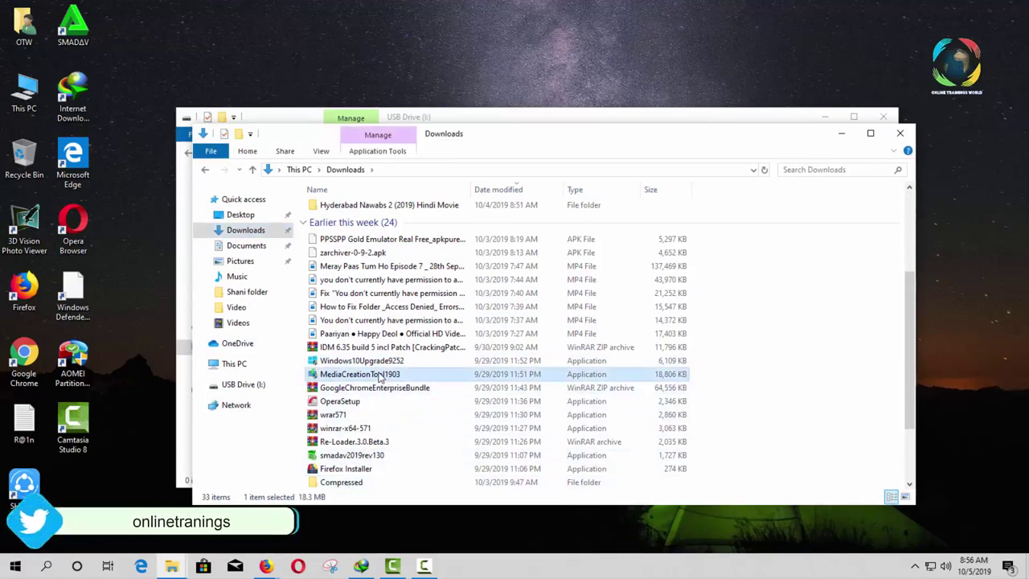
right_click(382, 376)
left_click(437, 297)
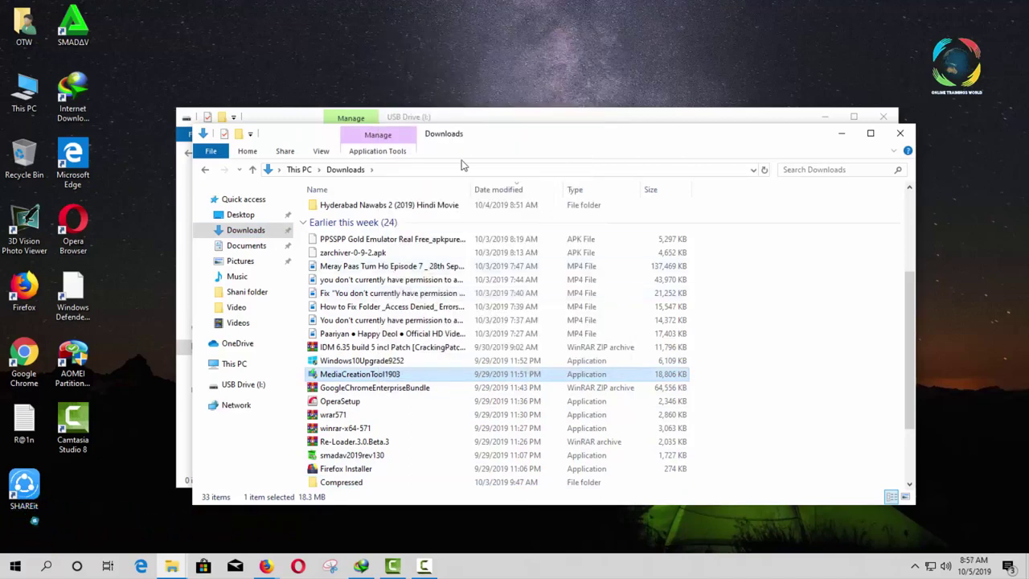
Step: Try to paste the copied application into USB Drive (I:), then cancel the transfer
left_click(472, 114)
right_click(504, 283)
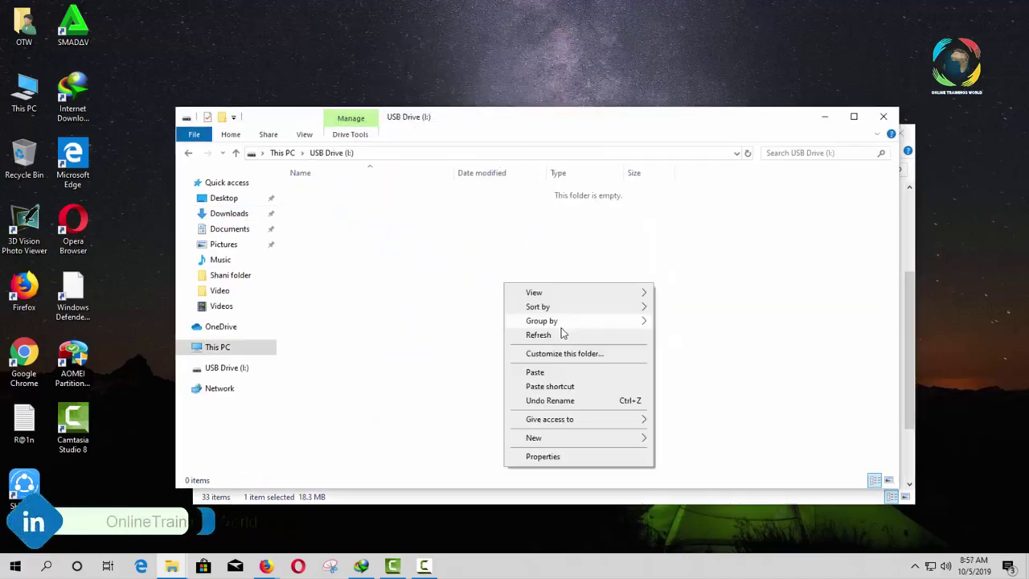
left_click(544, 374)
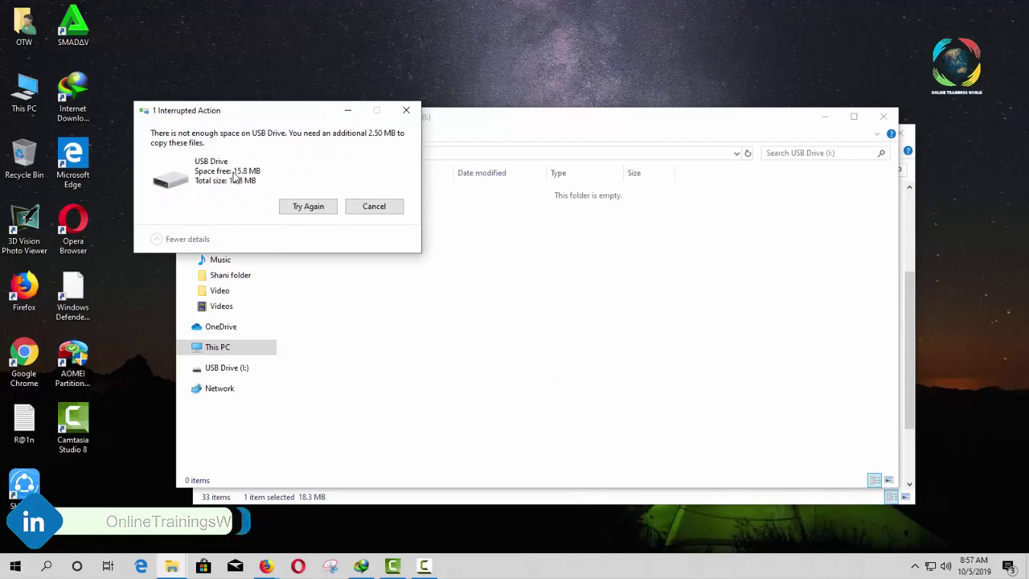
left_click(383, 210)
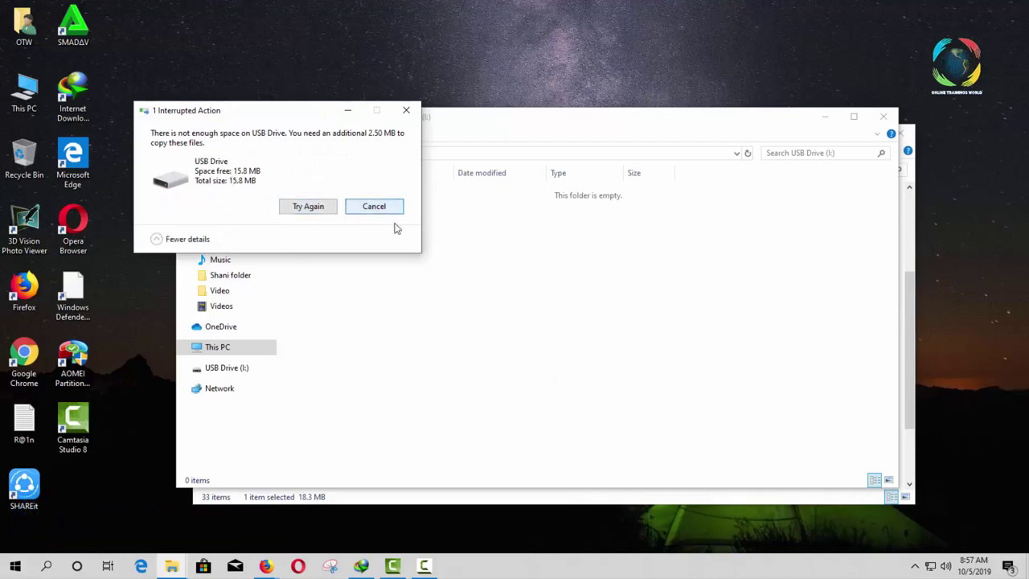
Step: Clear the open folder windows and open Disk Management in Computer Management for This PC
left_click(824, 117)
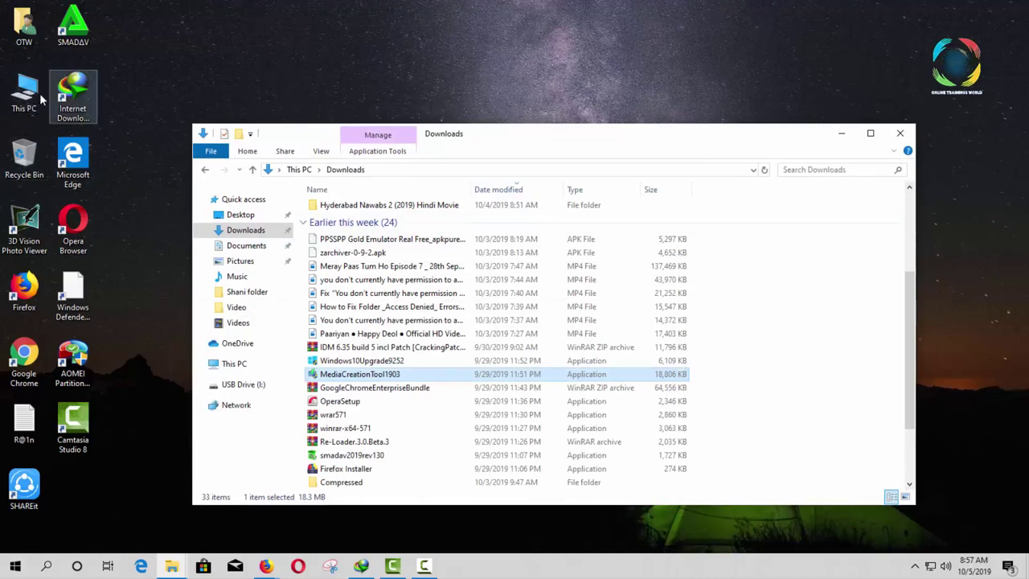
left_click(900, 133)
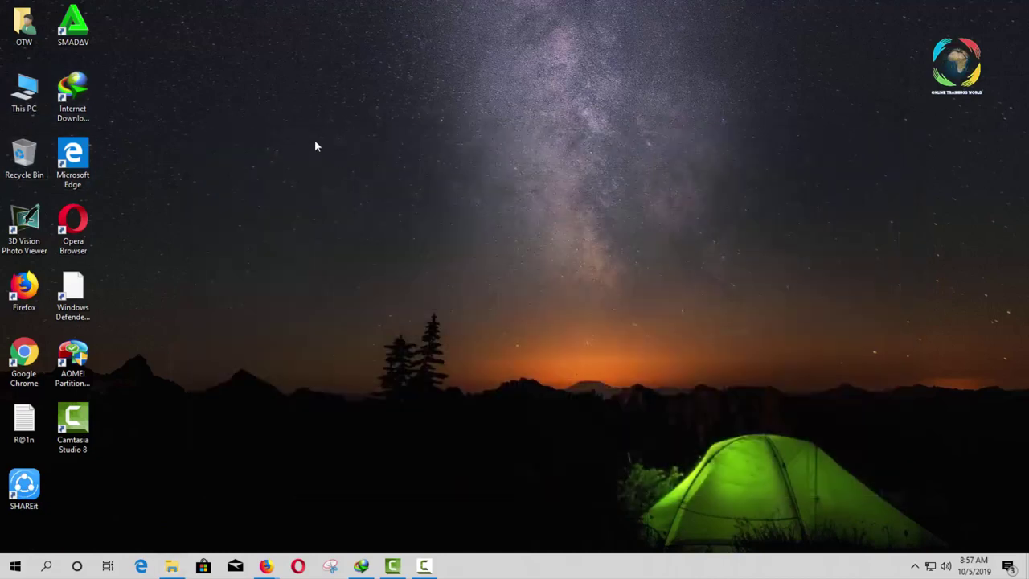
right_click(31, 86)
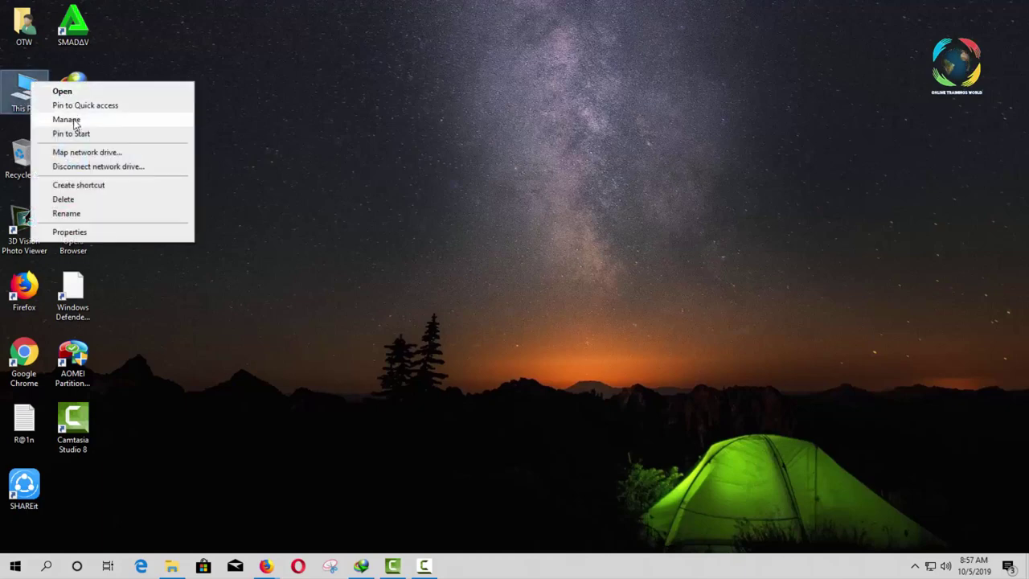
left_click(72, 121)
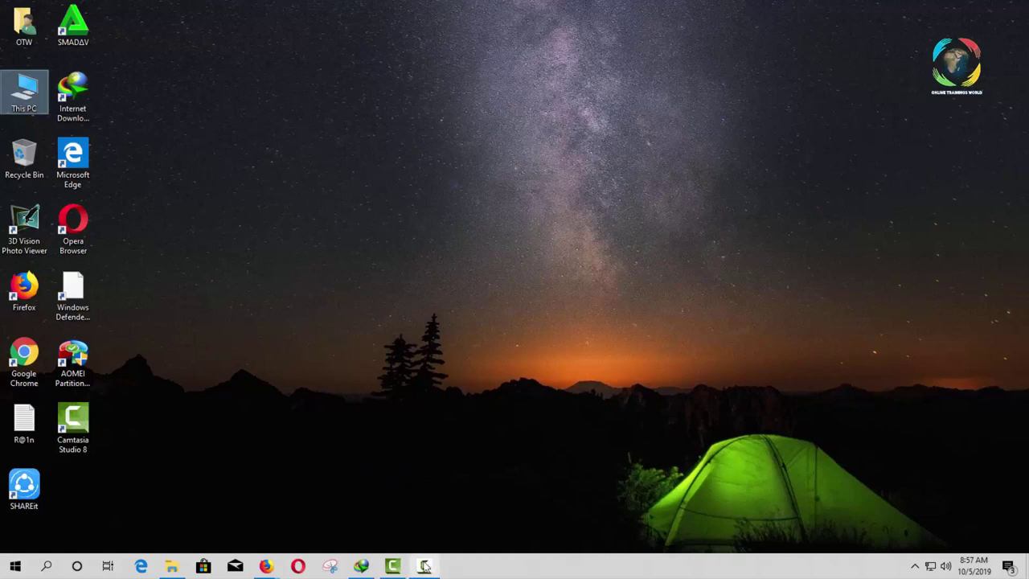
mouse_move(278, 569)
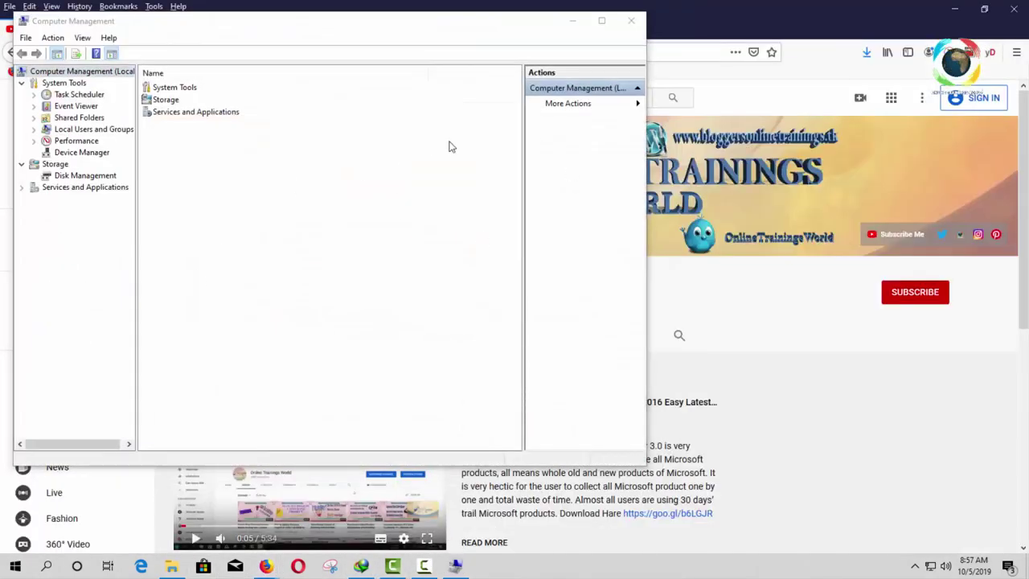
left_click(80, 176)
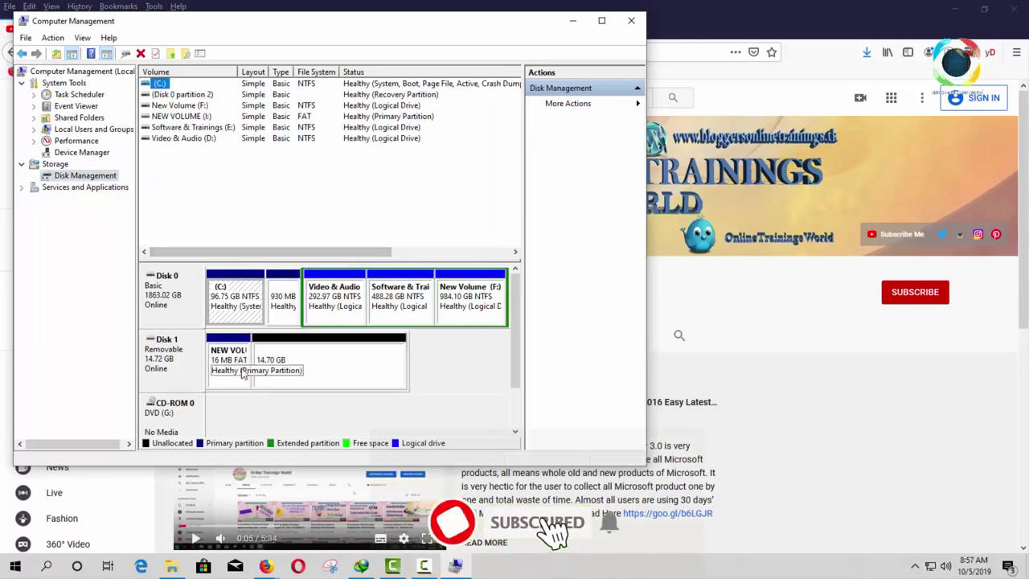
Step: Delete the 16 MB FAT volume on removable Disk 1, accepting the loss of its data
left_click(287, 378)
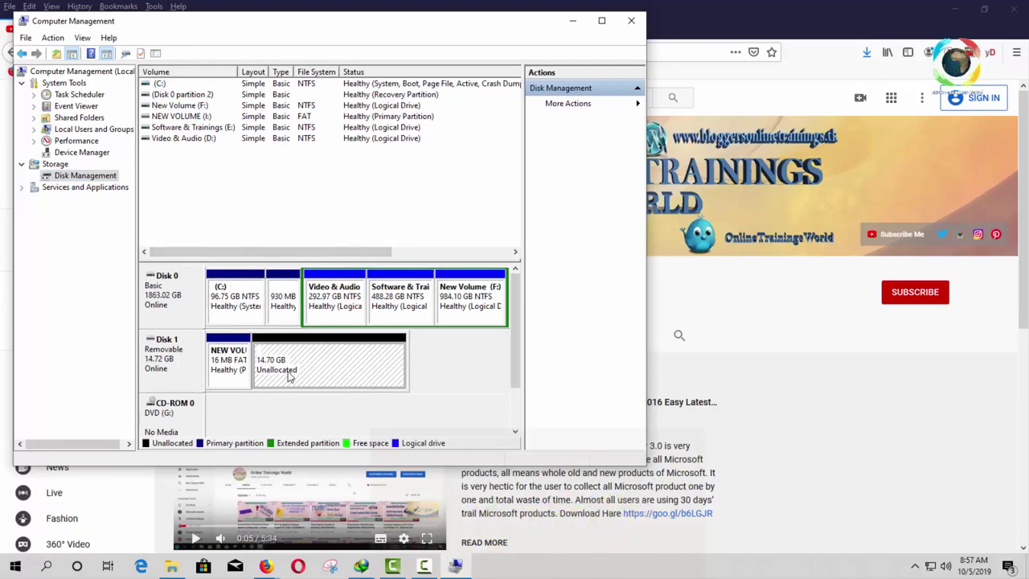
left_click(225, 370)
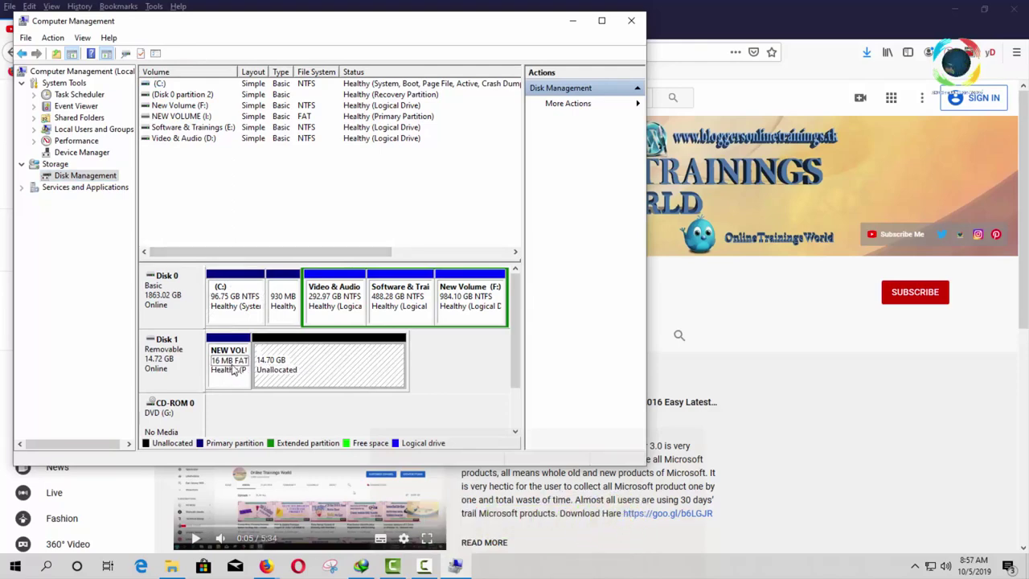
right_click(233, 369)
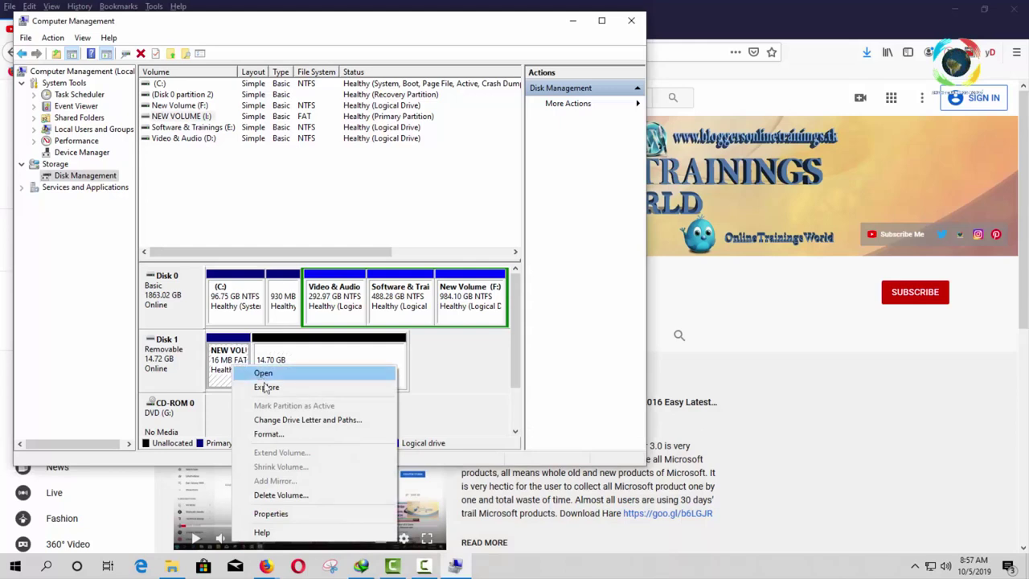
left_click(283, 494)
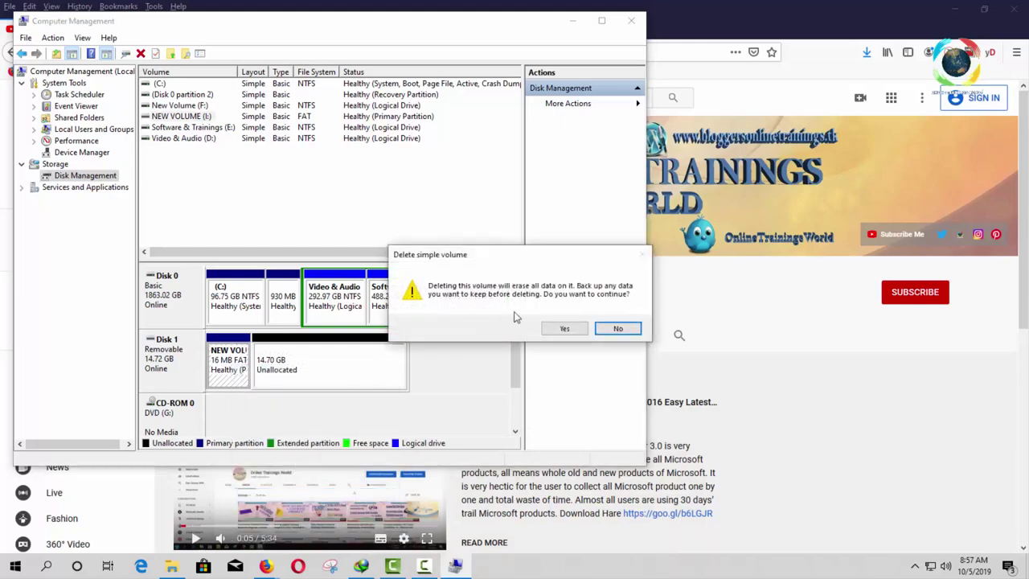
left_click(566, 330)
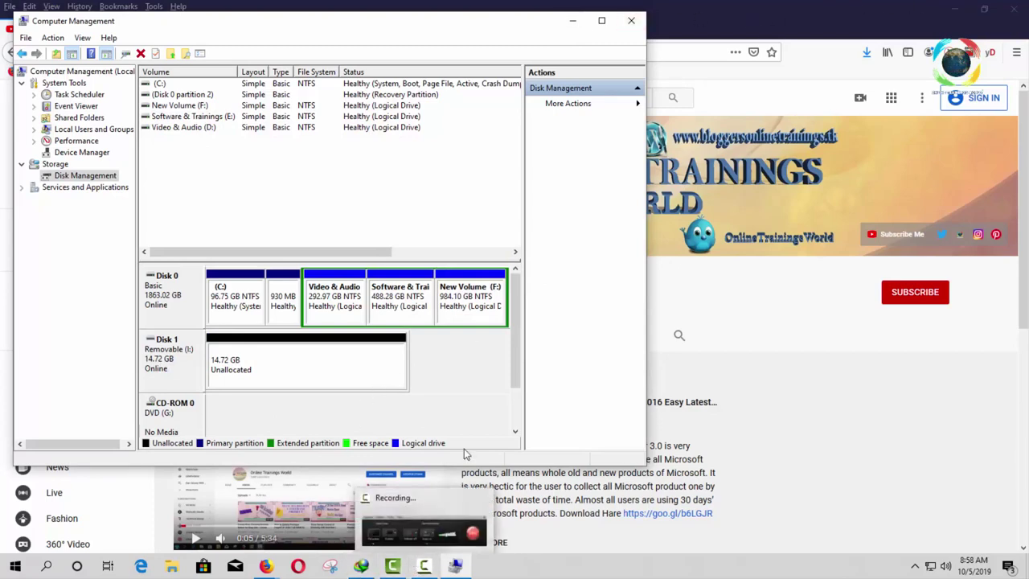
Step: Start a new simple volume on Disk 1's unallocated space, using the full 15071 MB and drive letter H
right_click(260, 365)
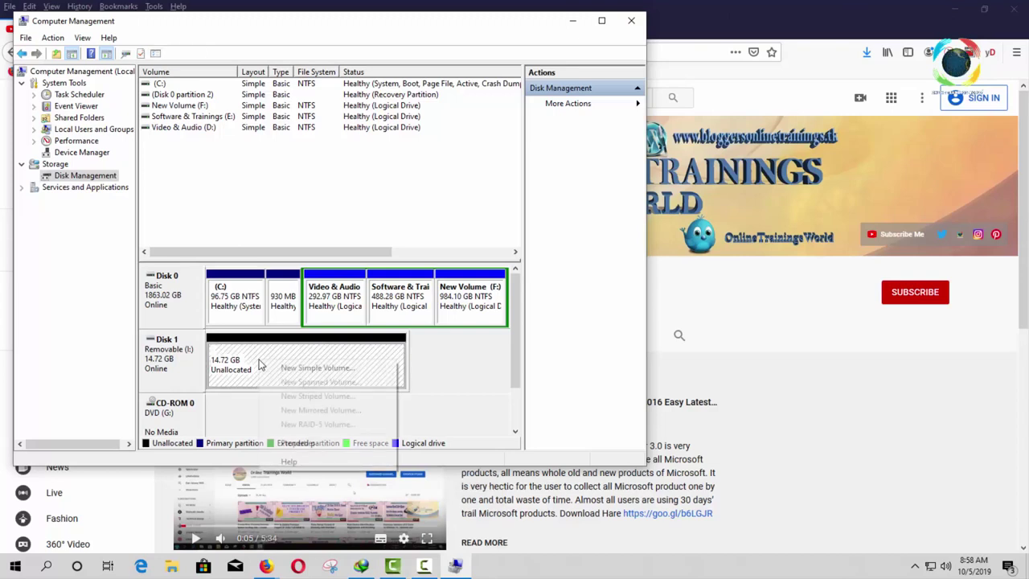
left_click(316, 367)
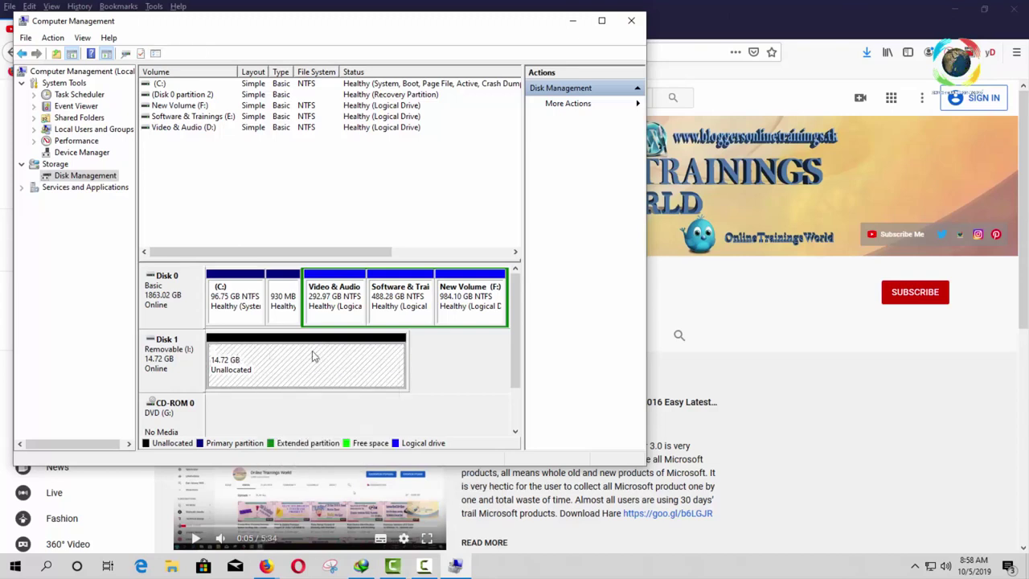
right_click(338, 367)
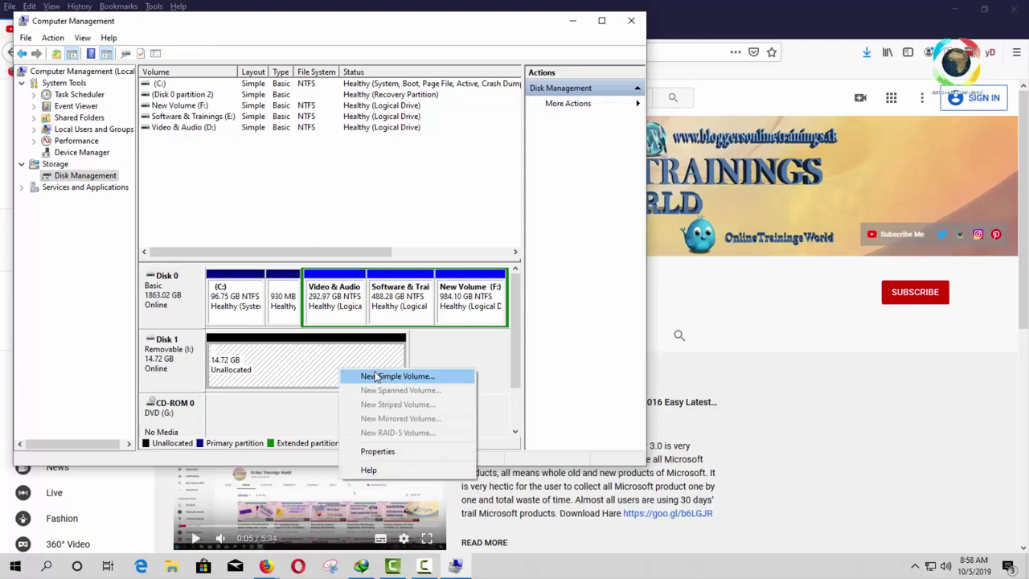
left_click(374, 377)
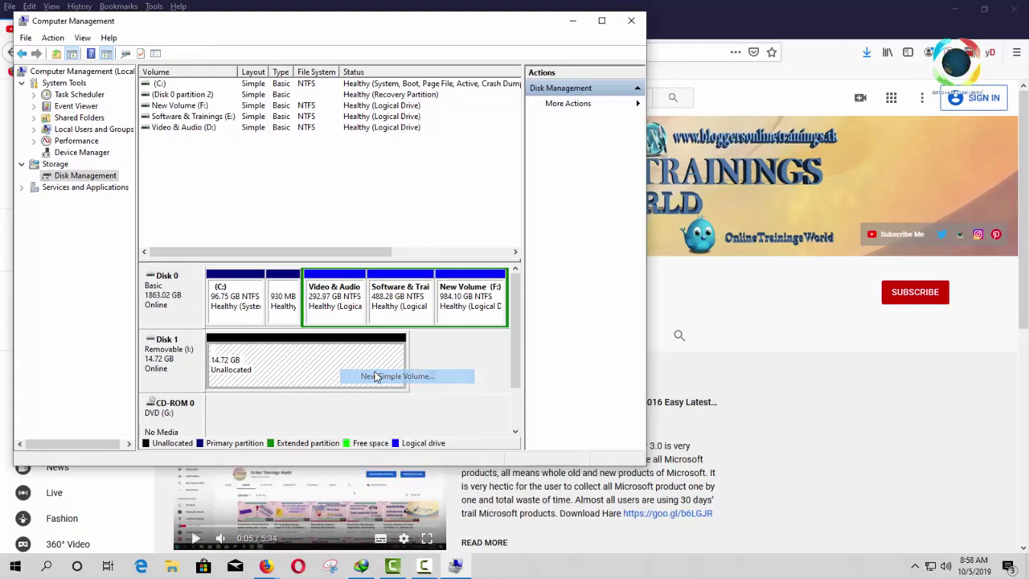
left_click(394, 314)
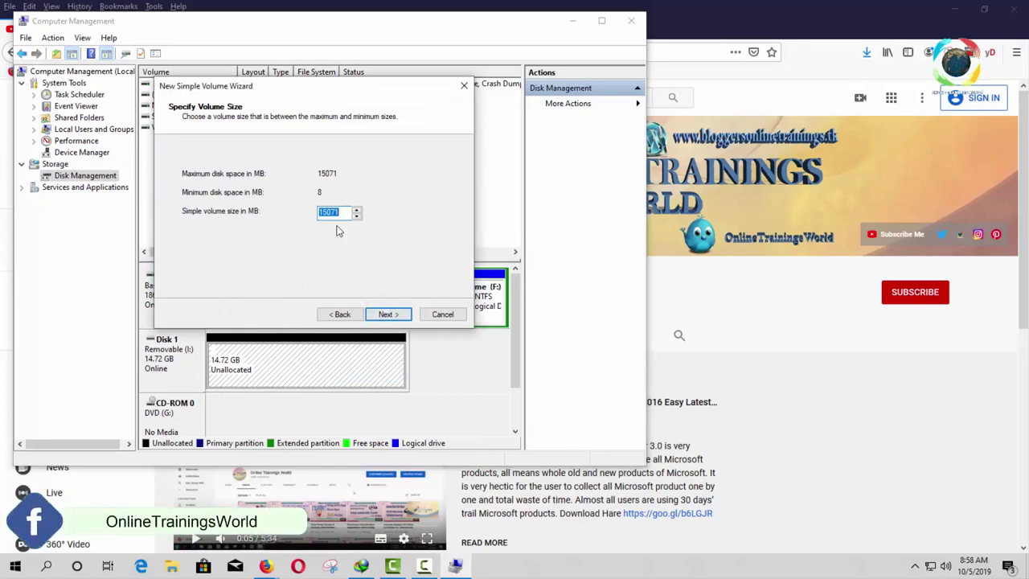
left_click(398, 317)
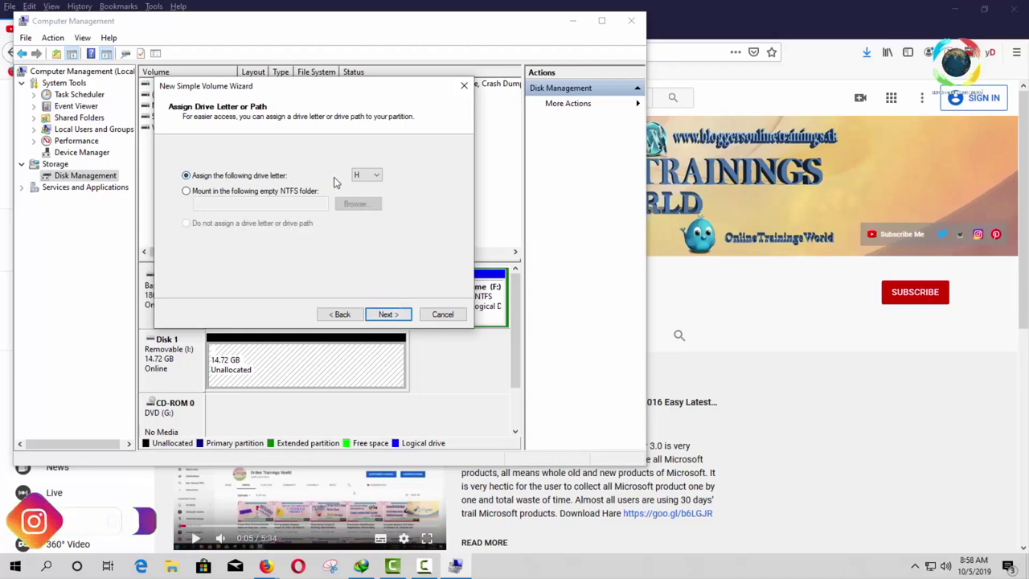
left_click(407, 316)
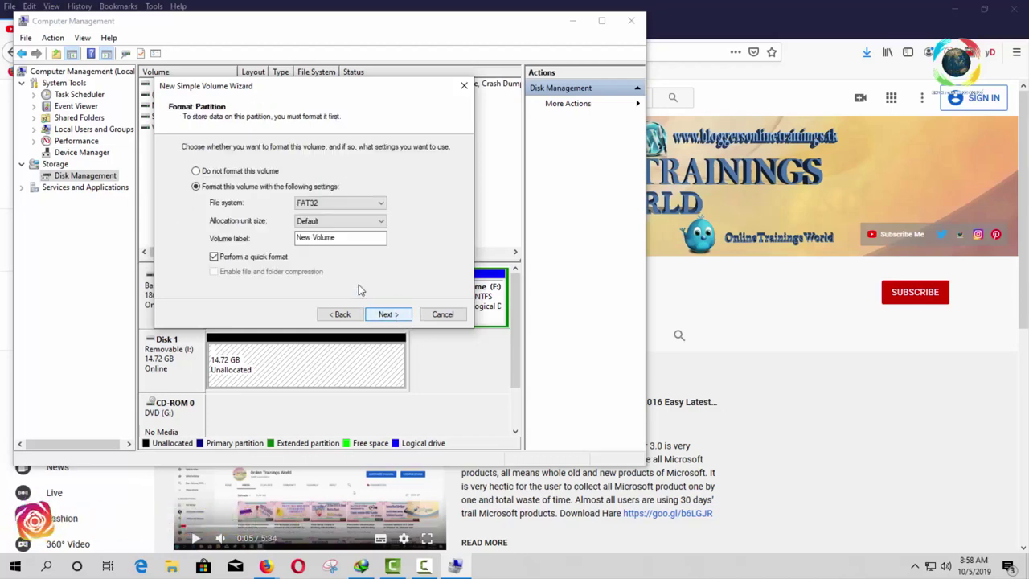
Step: Format the new volume as NTFS with default allocation unit size and quick format, and complete the wizard
left_click(373, 204)
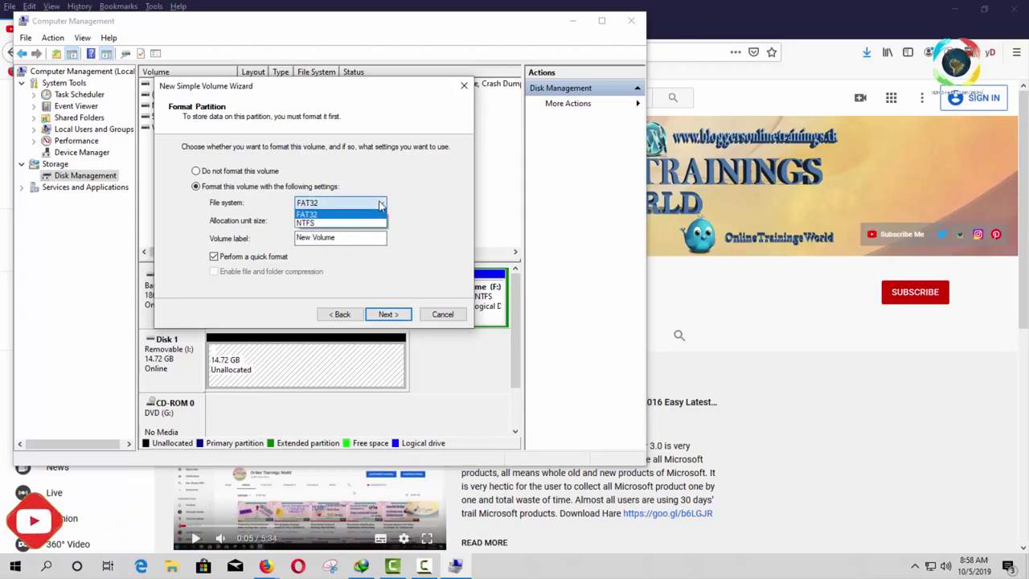
left_click(315, 224)
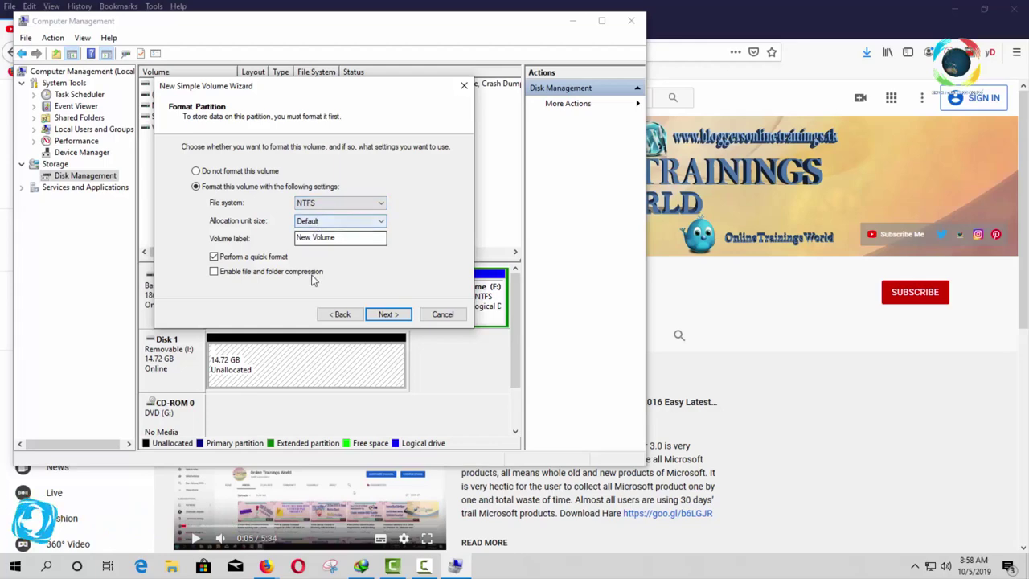
left_click(388, 315)
left_click(392, 315)
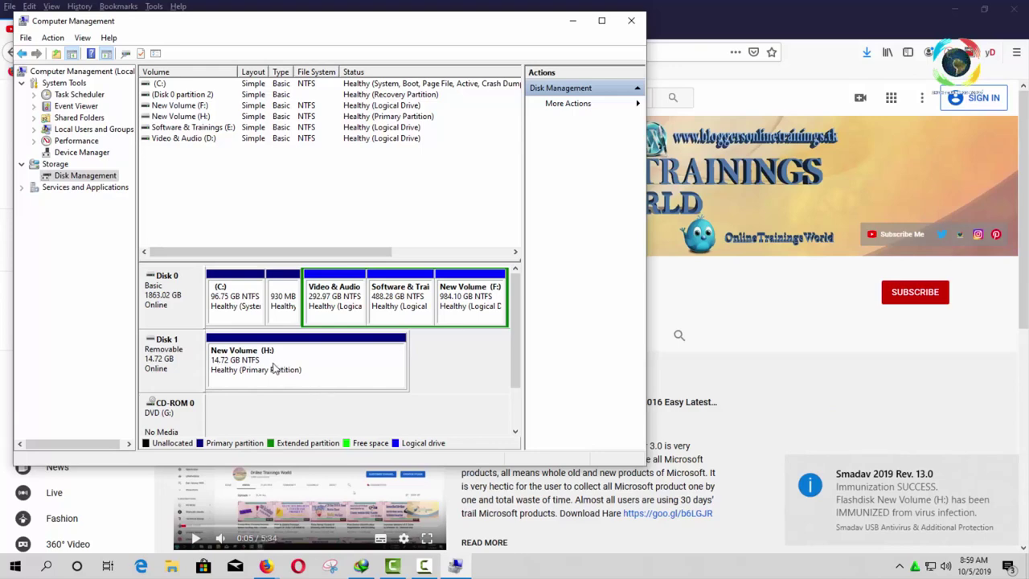
Step: Clear the browser out of the way and paste the copied MediaCreationTool1903 application into USB Drive (H:)
left_click(956, 9)
left_click_drag(452, 32, 745, 44)
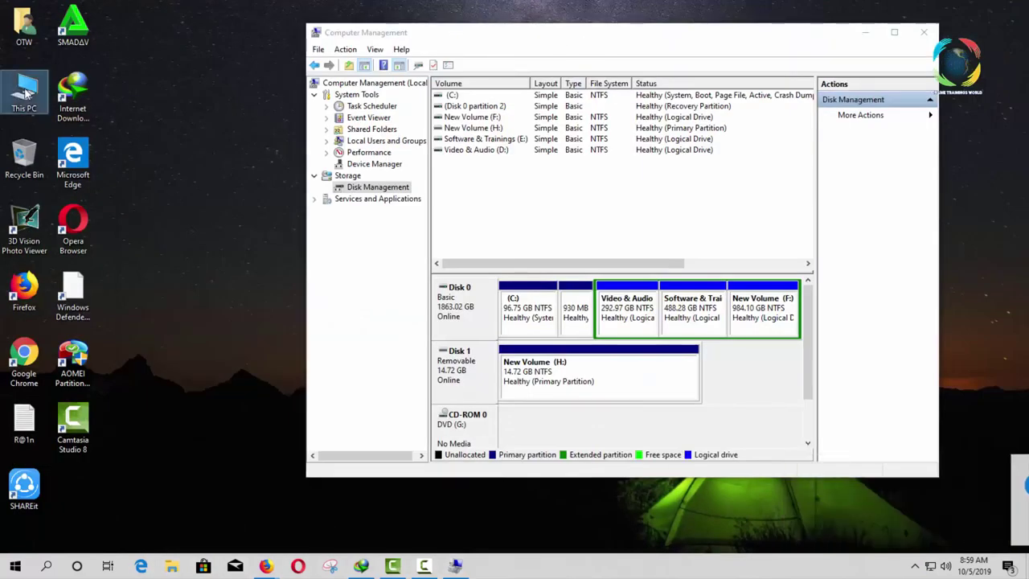
double_click(24, 90)
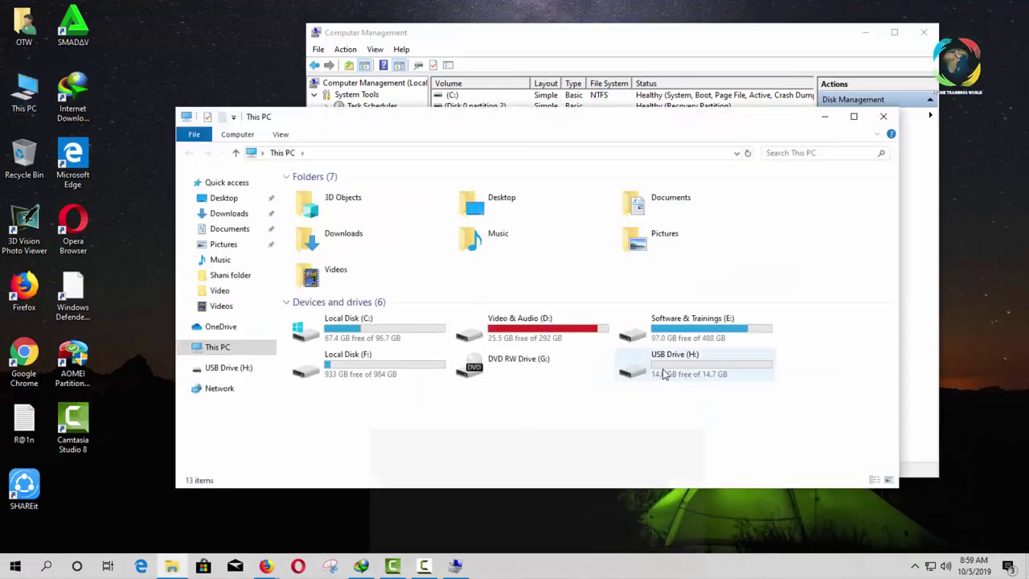
double_click(665, 373)
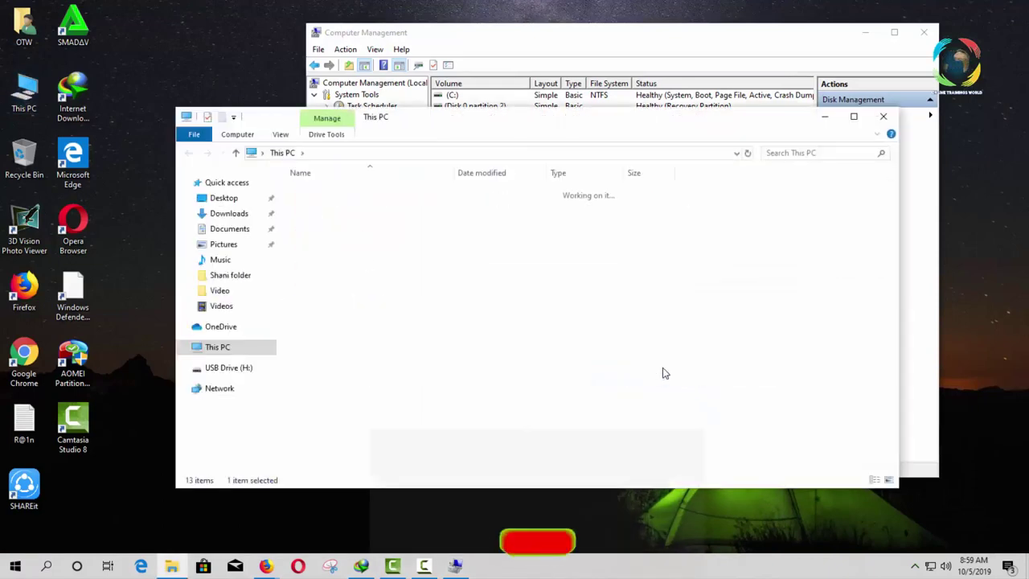
right_click(427, 275)
left_click(457, 363)
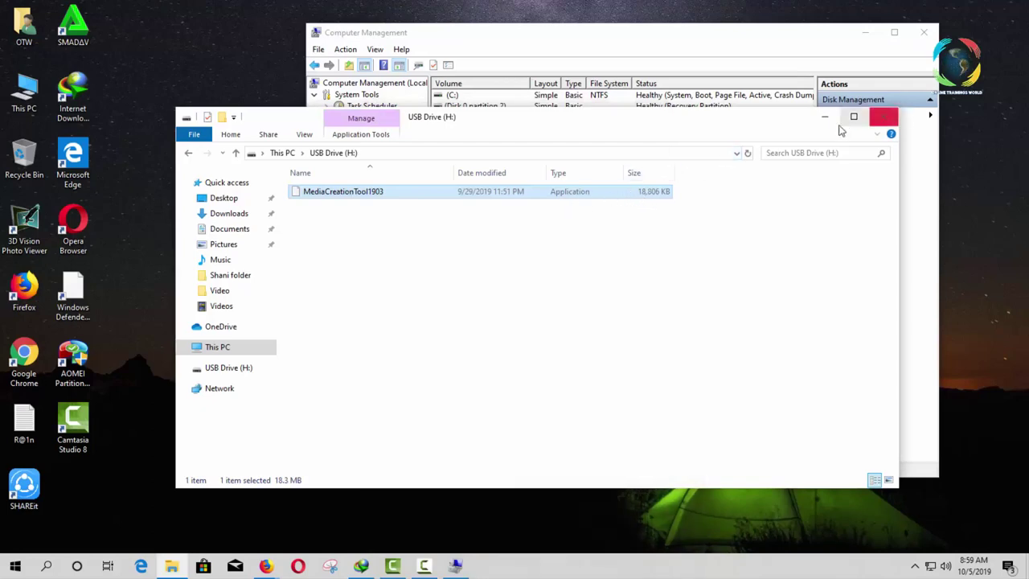
Step: Reopen USB Drive (H:) from This PC to check the pasted file, and close the folder and Computer Management windows
left_click(288, 152)
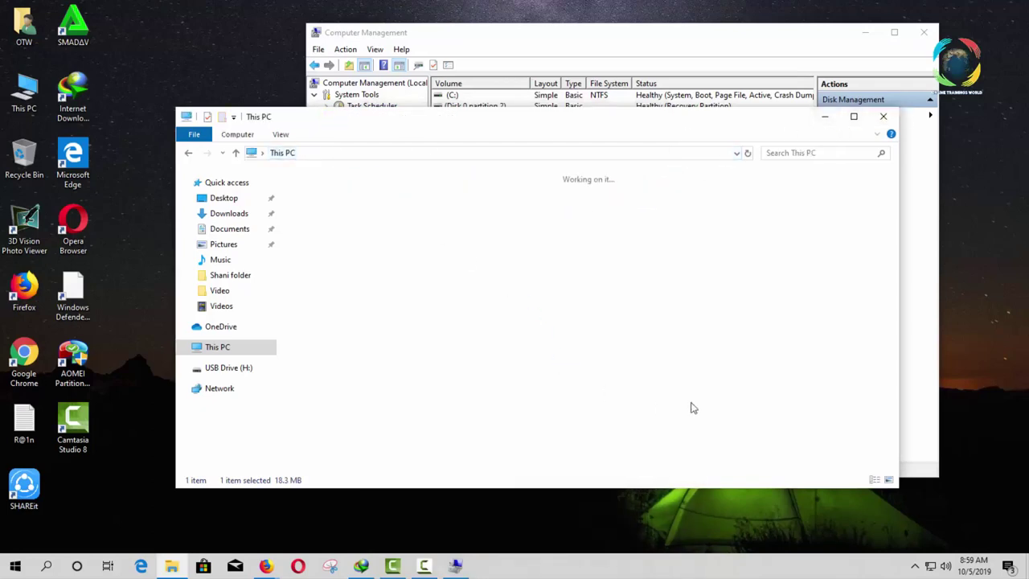
double_click(668, 366)
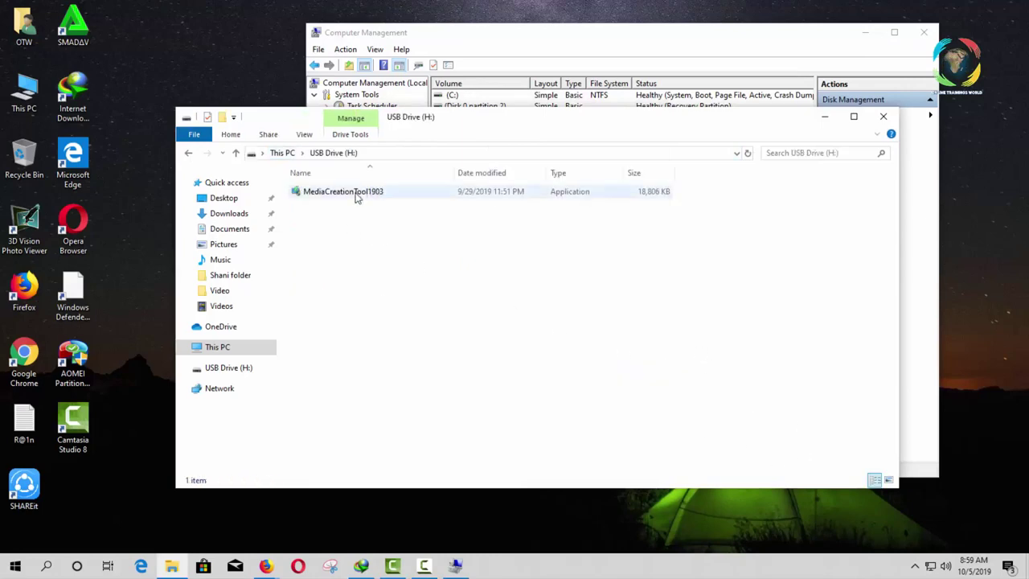
left_click(884, 117)
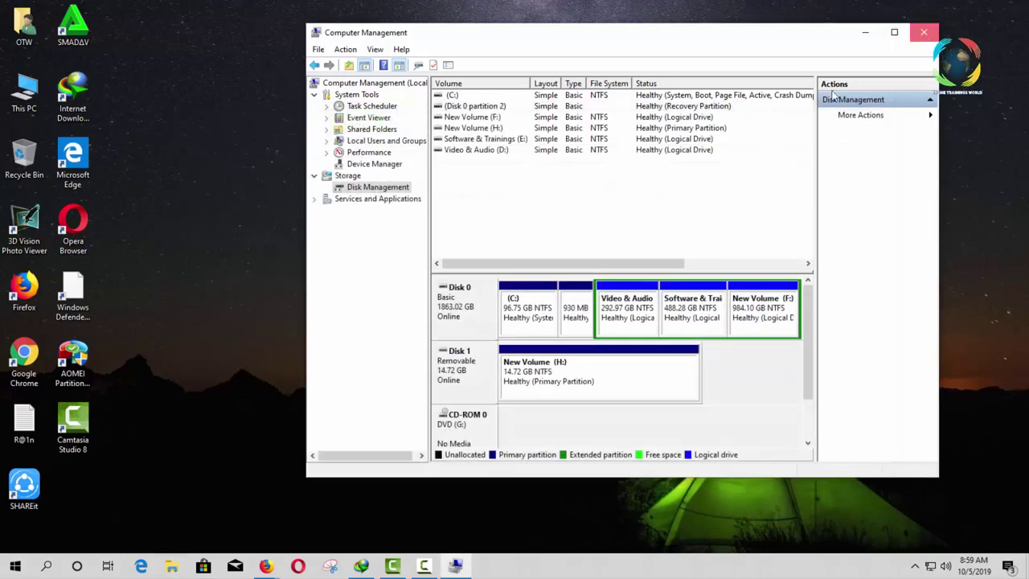
key("alt+F4")
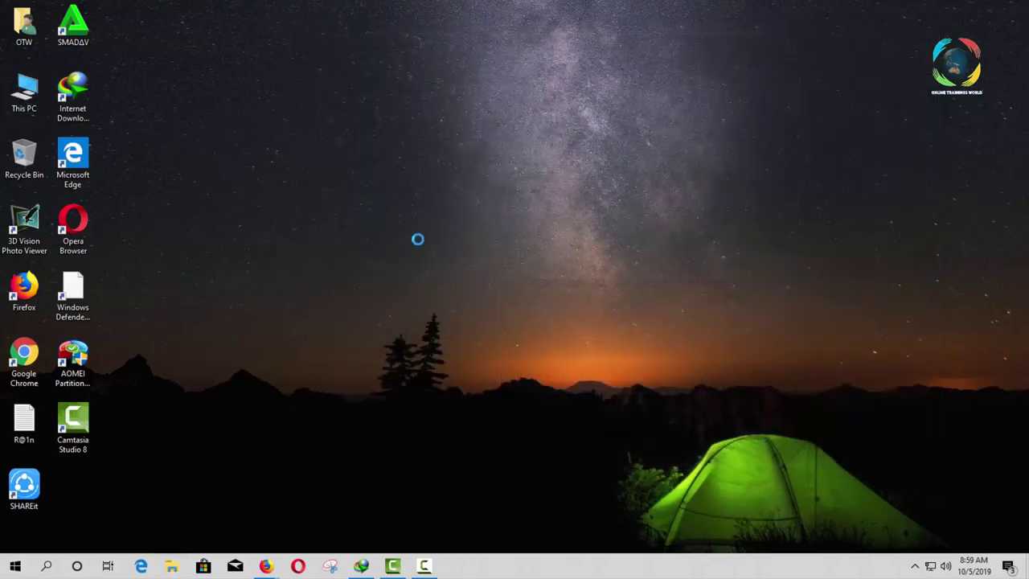
Step: Refresh the desktop and switch to the Online Trainings World YouTube channel page in Firefox
right_click(388, 199)
left_click(417, 239)
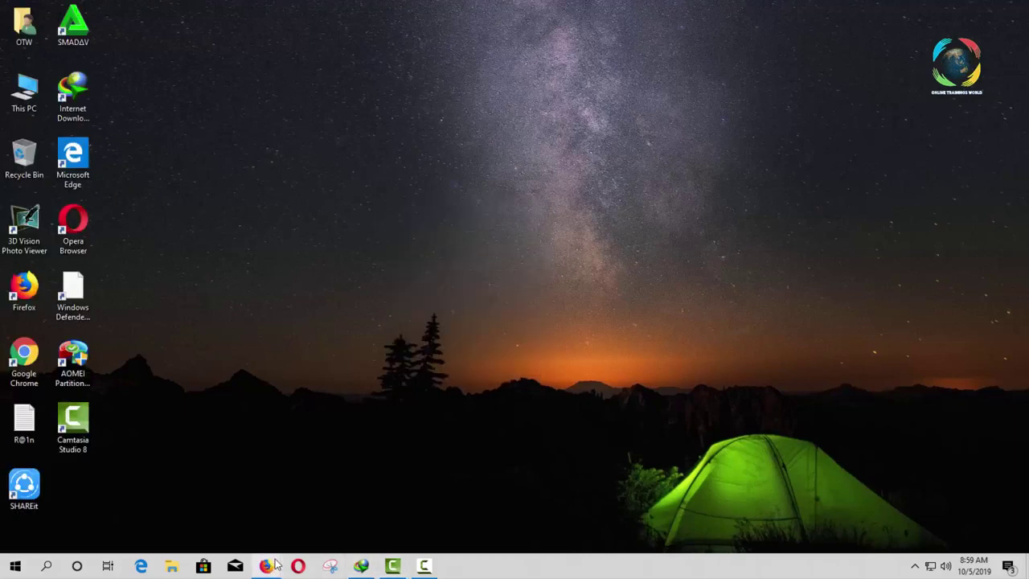
mouse_move(269, 567)
left_click(333, 523)
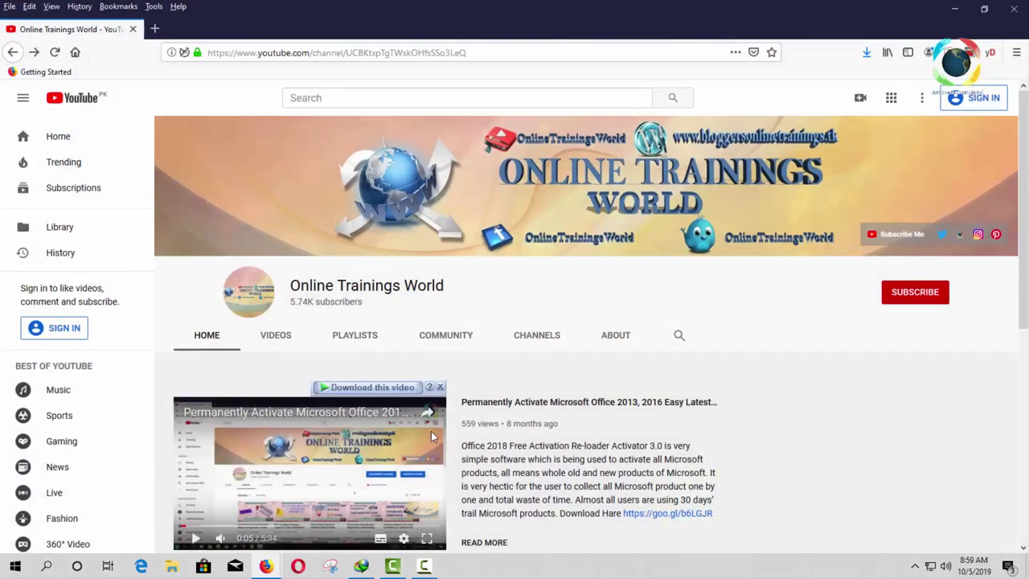